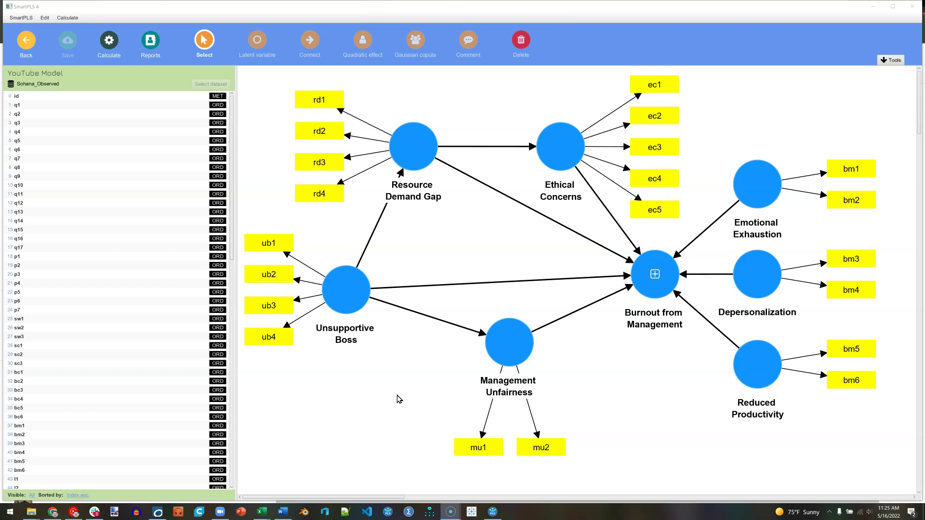
Briefly show, then hide again, the indicators of Burnout from Management on the model.
{"action": "right_click", "coordinate": [651, 290]}
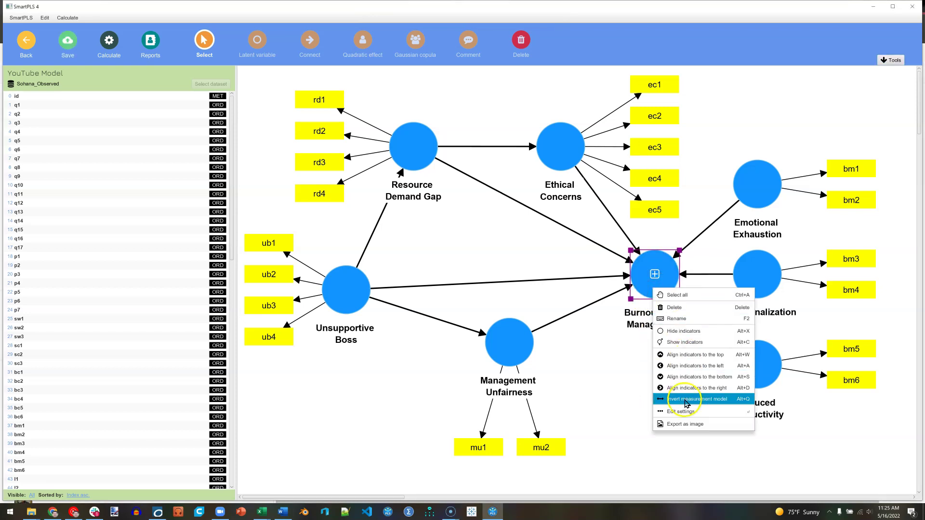
{"action": "left_click", "coordinate": [696, 345]}
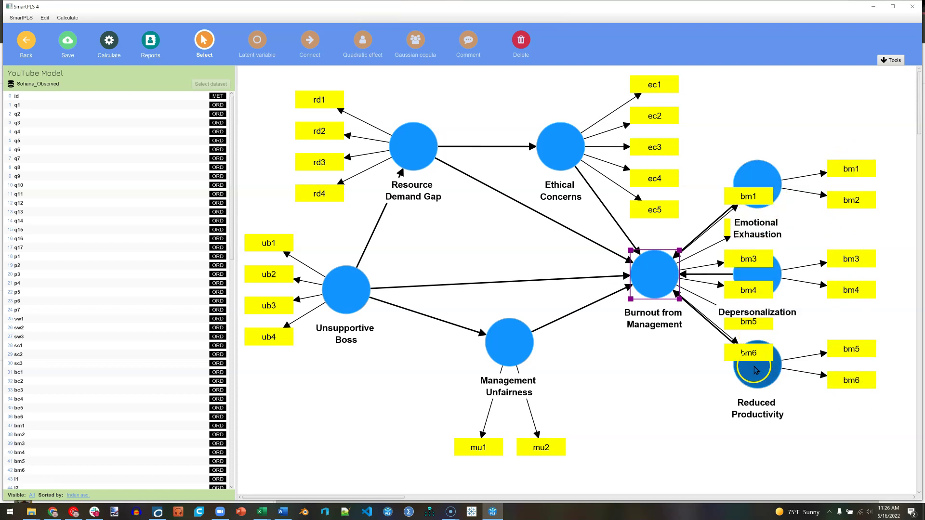
{"action": "right_click", "coordinate": [653, 288]}
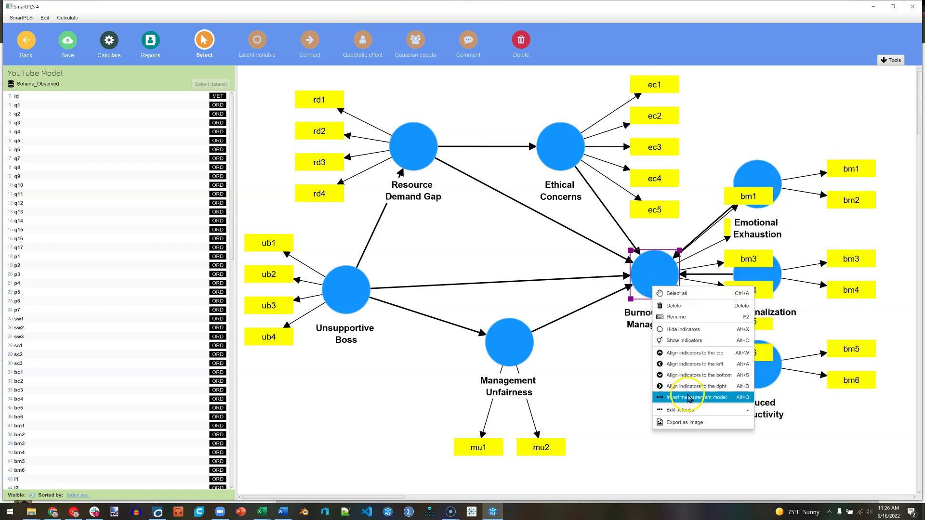
{"action": "left_click", "coordinate": [683, 330]}
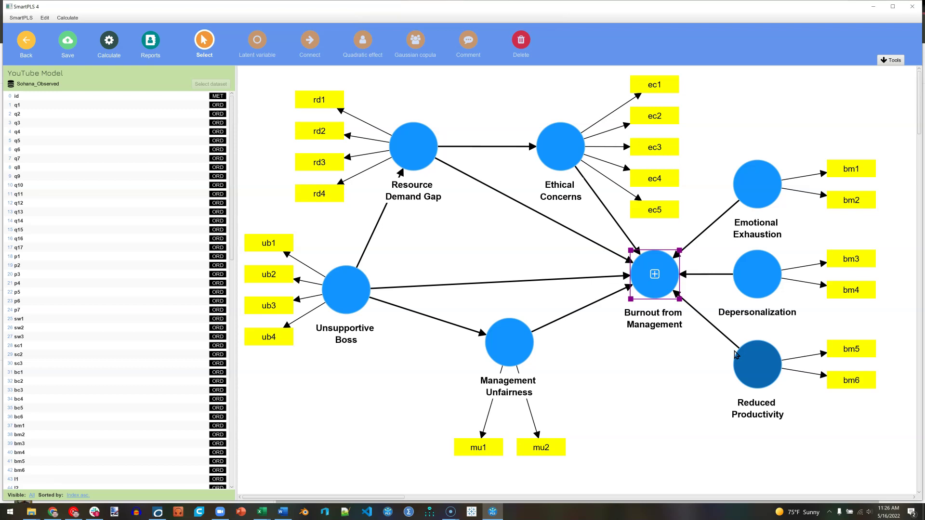
{"action": "left_click", "coordinate": [656, 280]}
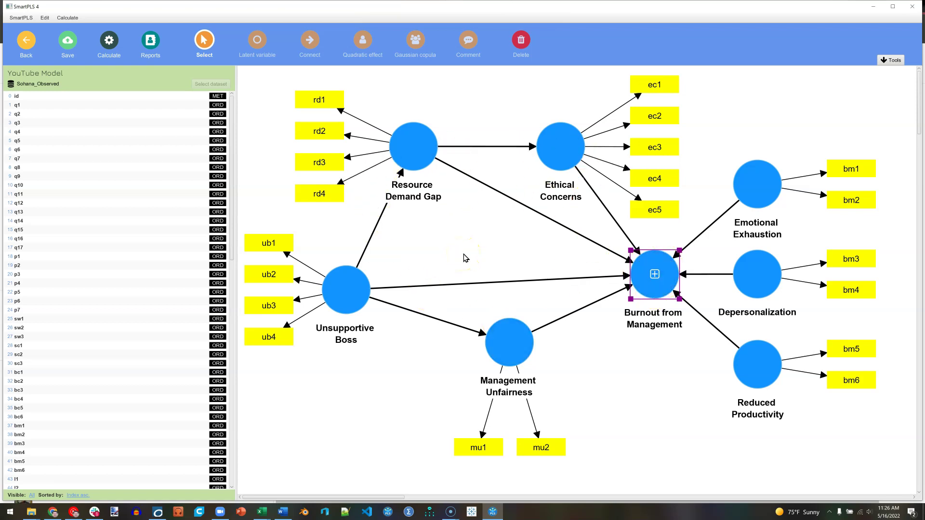
Run the PLS-SEM algorithm and inspect Burnout from Management's R-square 1.000 and paths 0.459, 0.252, 0.506.
{"action": "left_click", "coordinate": [108, 43]}
{"action": "left_click", "coordinate": [139, 62]}
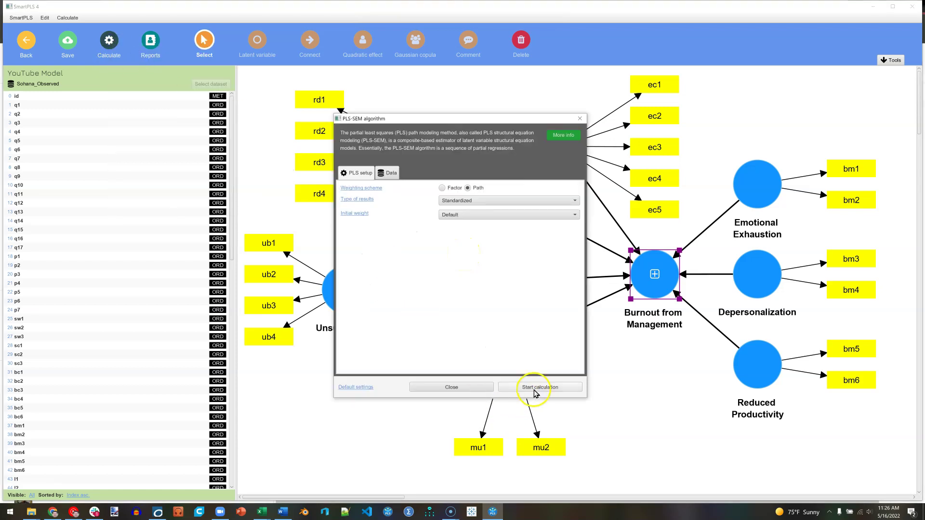
{"action": "left_click", "coordinate": [535, 391]}
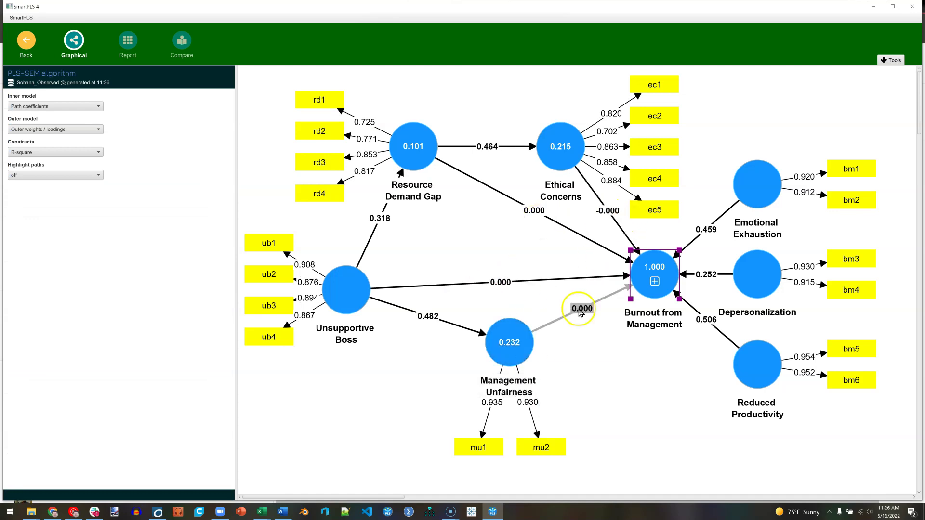
{"action": "mouse_move", "coordinate": [652, 273]}
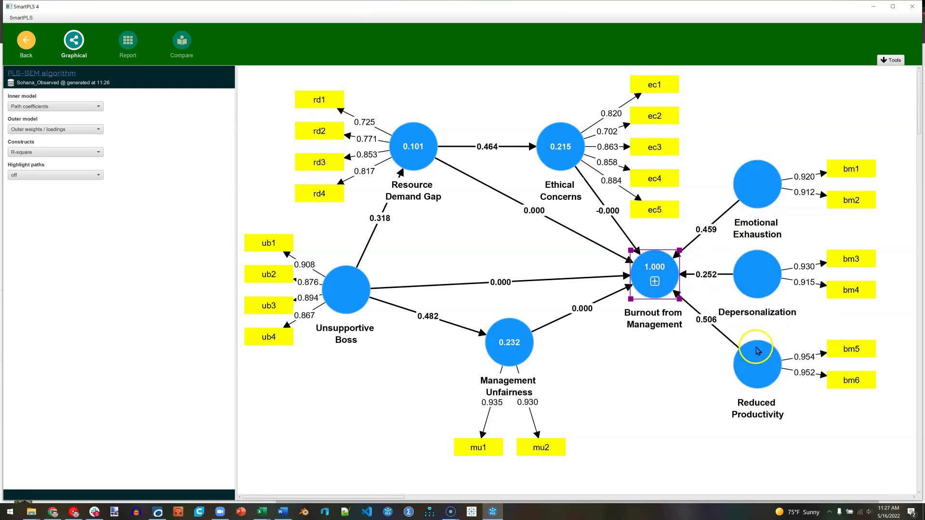
{"action": "mouse_move", "coordinate": [758, 363]}
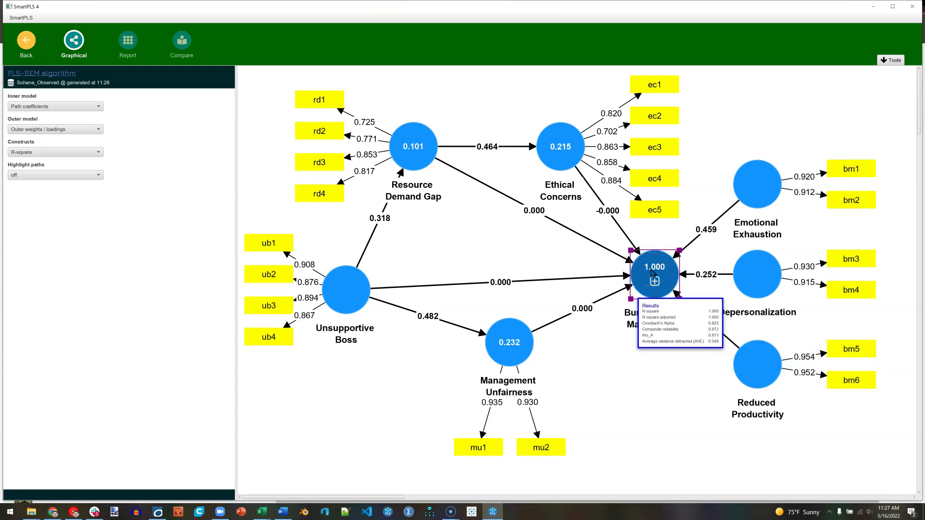
{"action": "left_click", "coordinate": [707, 285]}
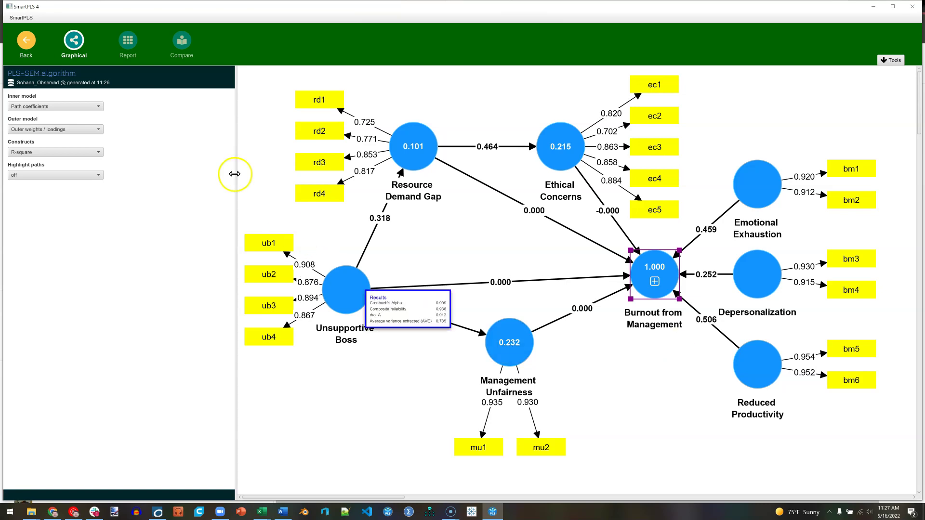
Open the report's Latent variables > Scores table.
{"action": "left_click", "coordinate": [128, 41]}
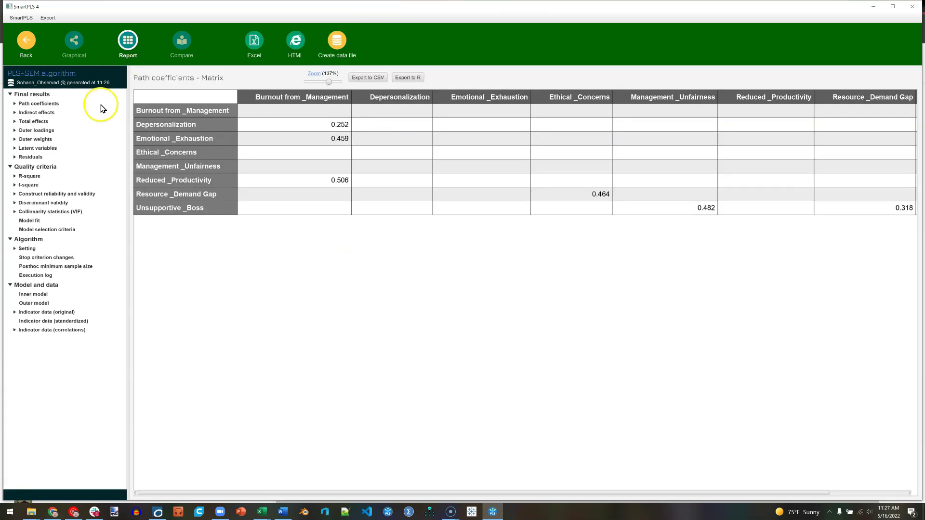
{"action": "left_click", "coordinate": [22, 148]}
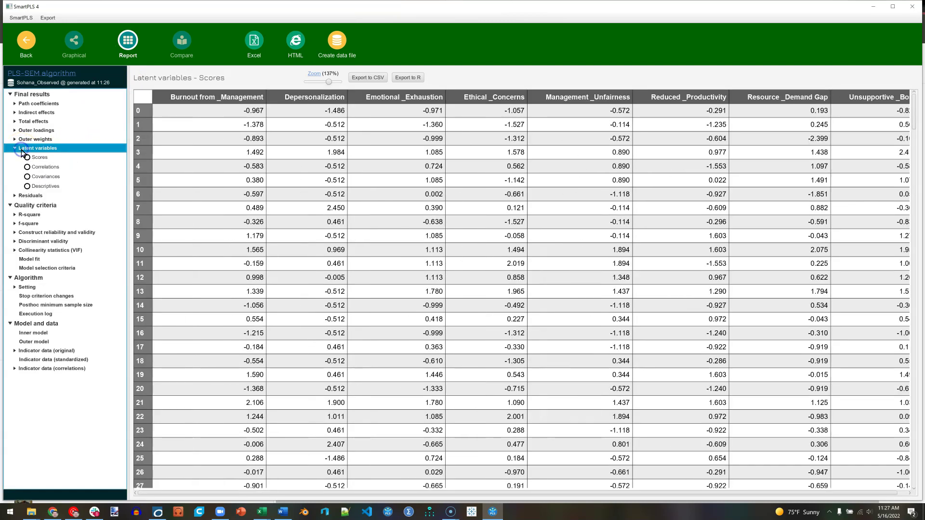
{"action": "left_click", "coordinate": [38, 158]}
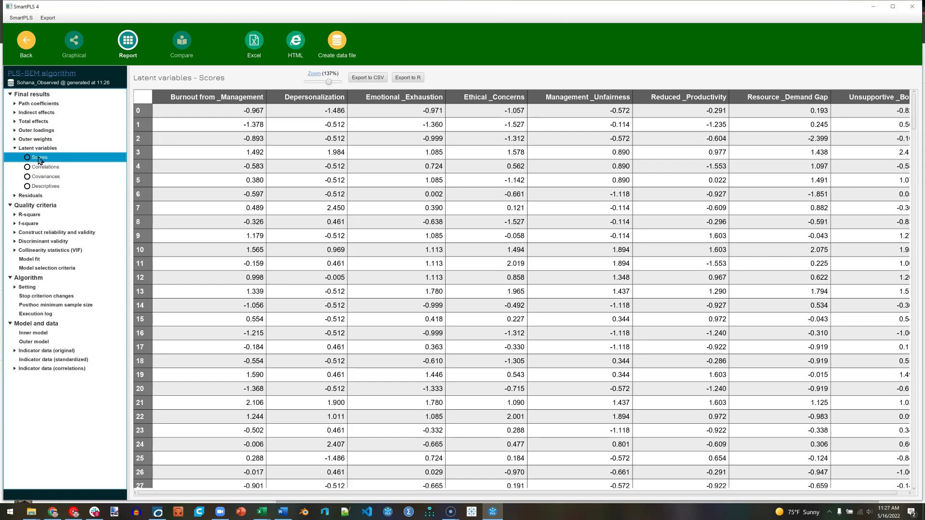
{"action": "left_click", "coordinate": [180, 115]}
Create a new data file from the PLS results with manifest and latent variable scores.
{"action": "left_click", "coordinate": [343, 44]}
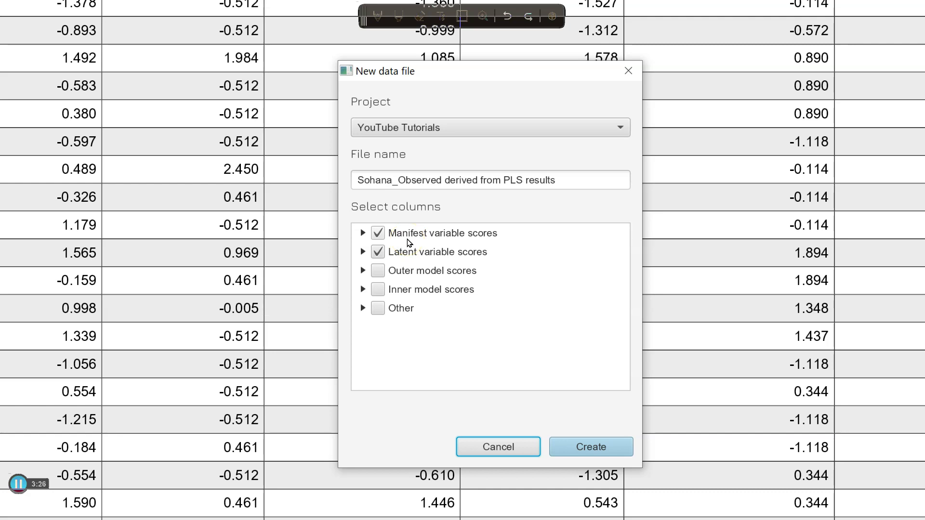
{"action": "key", "text": "Return"}
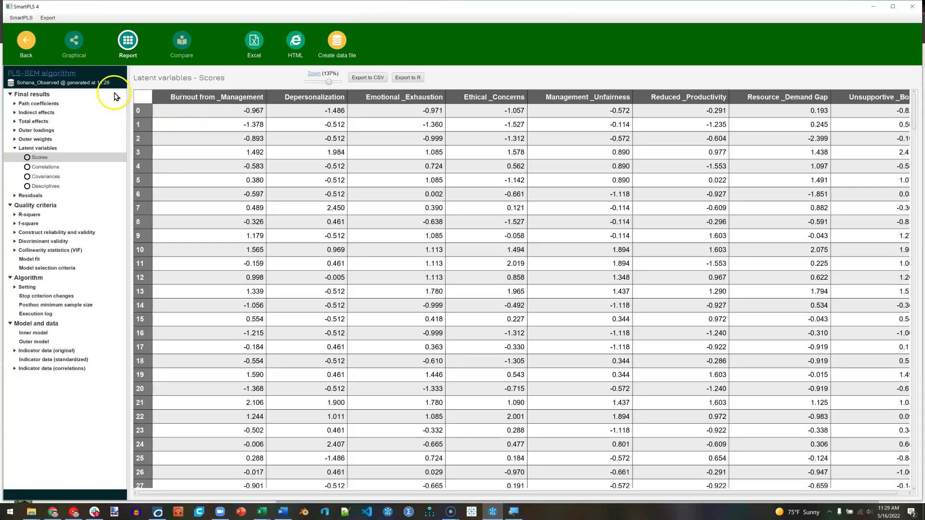
Return to the model diagram, save the model, and go back to the workspace overview.
{"action": "left_click", "coordinate": [22, 41]}
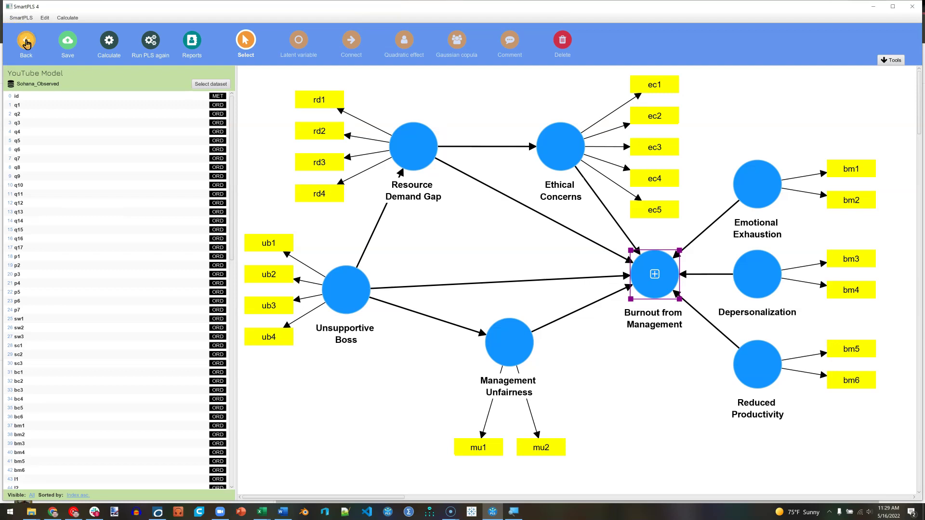
{"action": "left_click", "coordinate": [69, 43]}
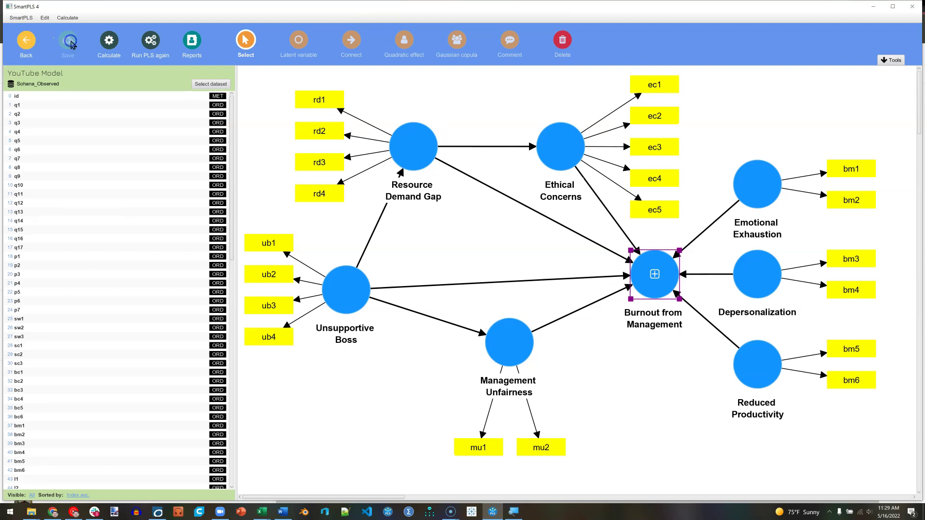
{"action": "left_click", "coordinate": [26, 44]}
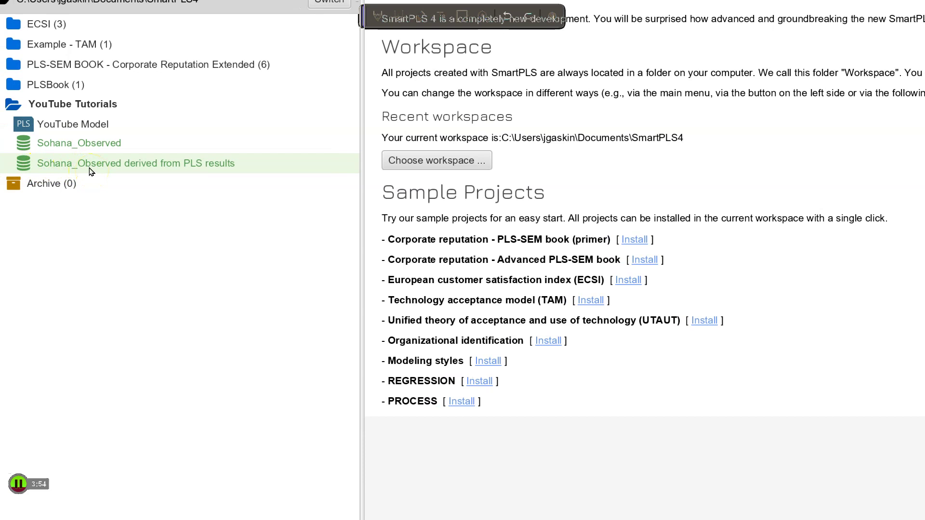
{"action": "double_click", "coordinate": [89, 164]}
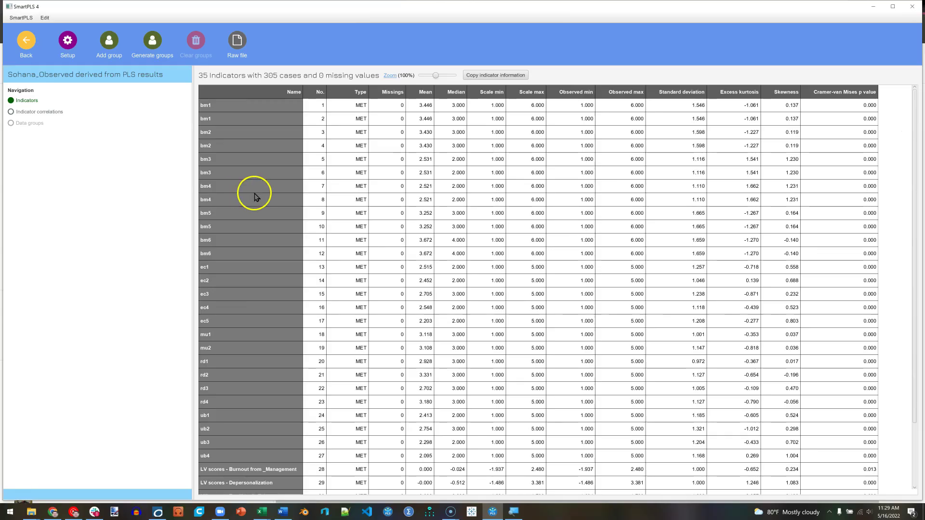
{"action": "scroll", "coordinate": [353, 250], "scroll_direction": "down", "scroll_amount": 2}
{"action": "scroll", "coordinate": [283, 236], "scroll_direction": "down", "scroll_amount": 3}
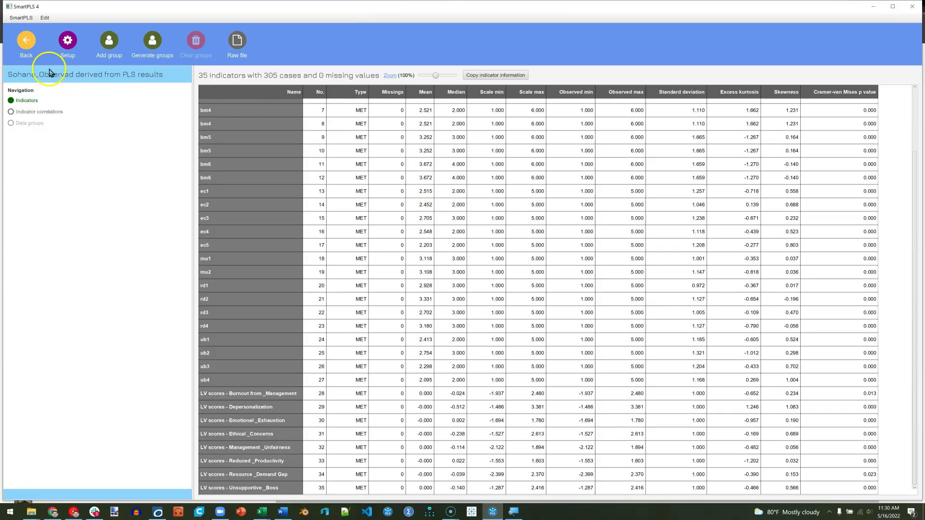
Rename the LV scores variables with an LVS prefix in the dataset's import settings, then return home.
{"action": "left_click", "coordinate": [67, 40]}
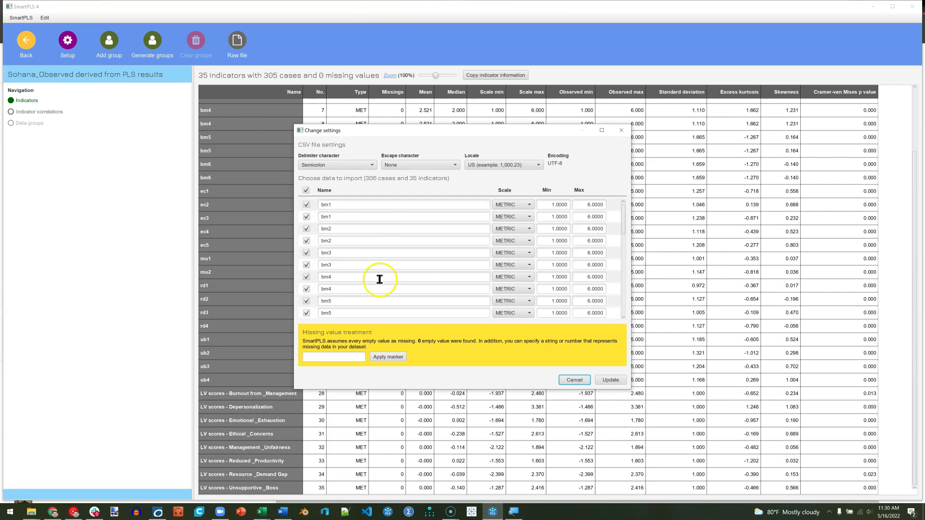
{"action": "scroll", "coordinate": [380, 279], "scroll_direction": "down", "scroll_amount": 6}
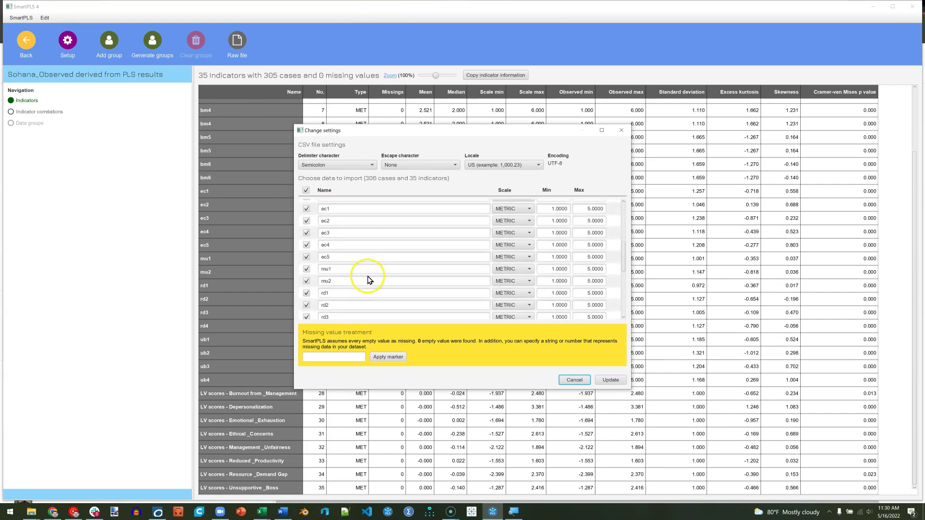
{"action": "scroll", "coordinate": [368, 275], "scroll_direction": "down", "scroll_amount": 5}
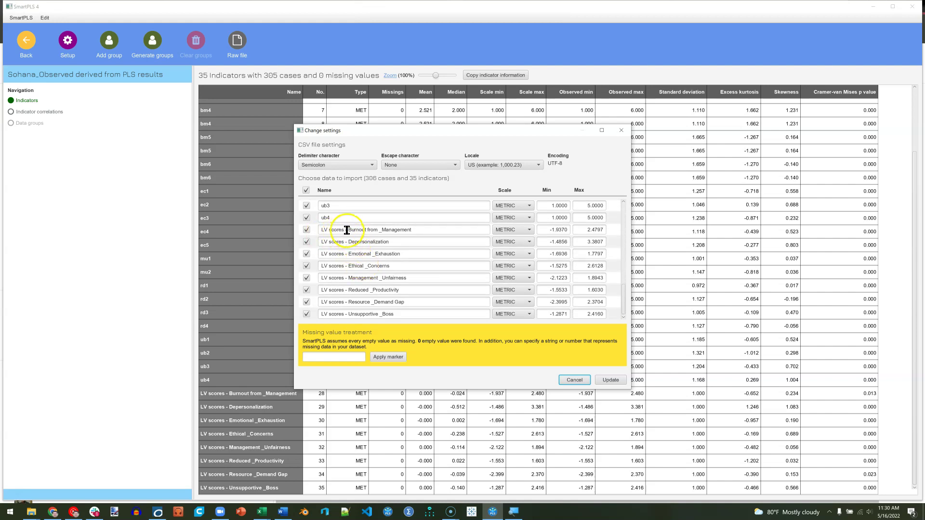
{"action": "left_click_drag", "start_coordinate": [347, 231], "coordinate": [291, 227]}
{"action": "type", "text": "LV"}
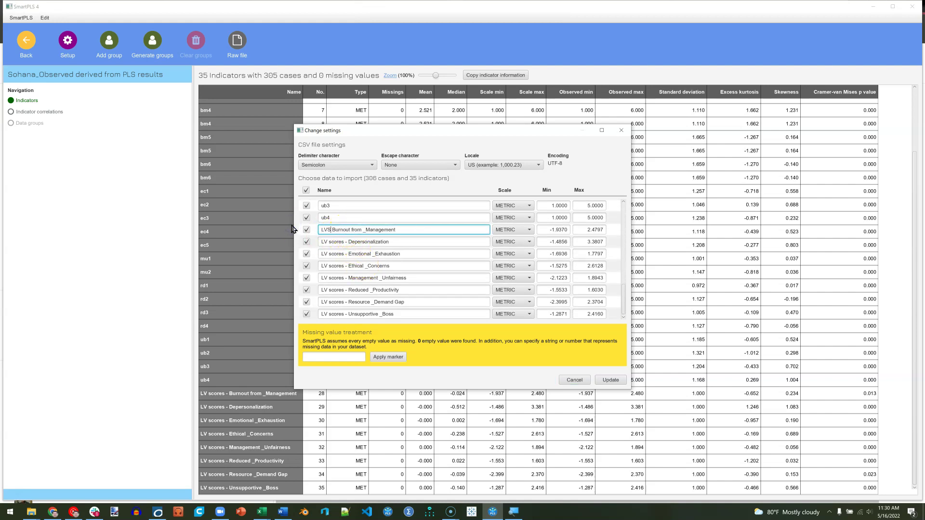
{"action": "left_click_drag", "start_coordinate": [347, 242], "coordinate": [311, 290]}
{"action": "type", "text": "LVS"}
{"action": "type", "text": "LVS"}
{"action": "key", "text": "ctrl+v"}
{"action": "key", "text": "ctrl+v"}
{"action": "type", "text": "LVS"}
{"action": "left_click_drag", "start_coordinate": [347, 302], "coordinate": [311, 314]}
{"action": "type", "text": "LVS"}
{"action": "left_click", "coordinate": [610, 381]}
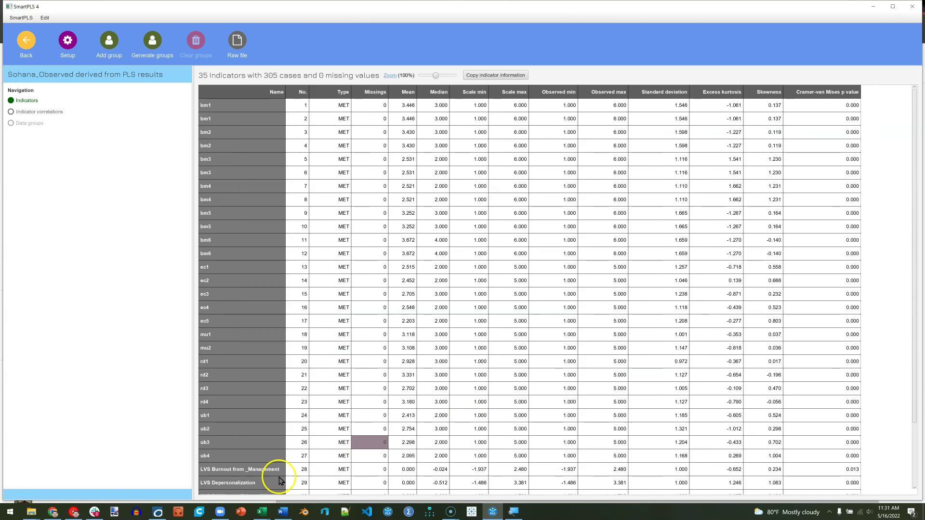
{"action": "left_click", "coordinate": [24, 43]}
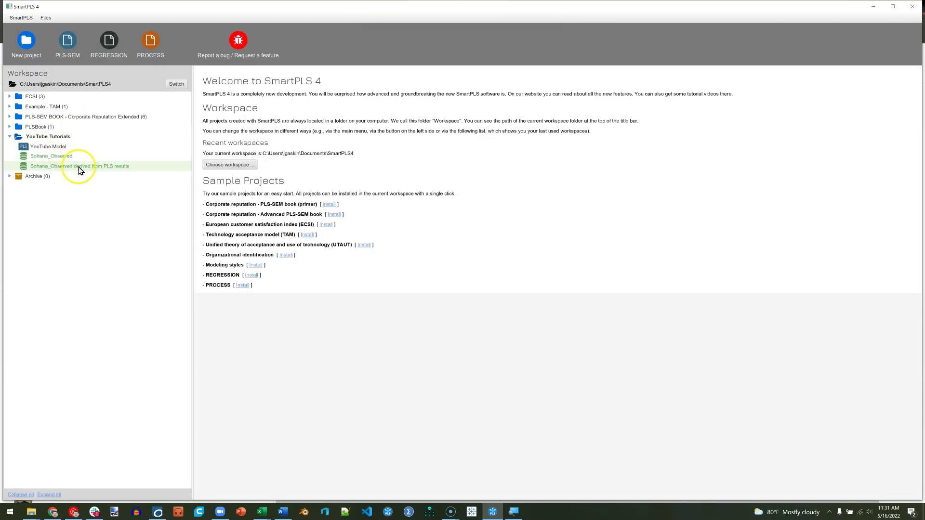
Copy and paste the YouTube Model, saving the copy as 'LVS YouTube Model' in YouTube Tutorials.
{"action": "left_click", "coordinate": [63, 148]}
{"action": "right_click", "coordinate": [42, 148]}
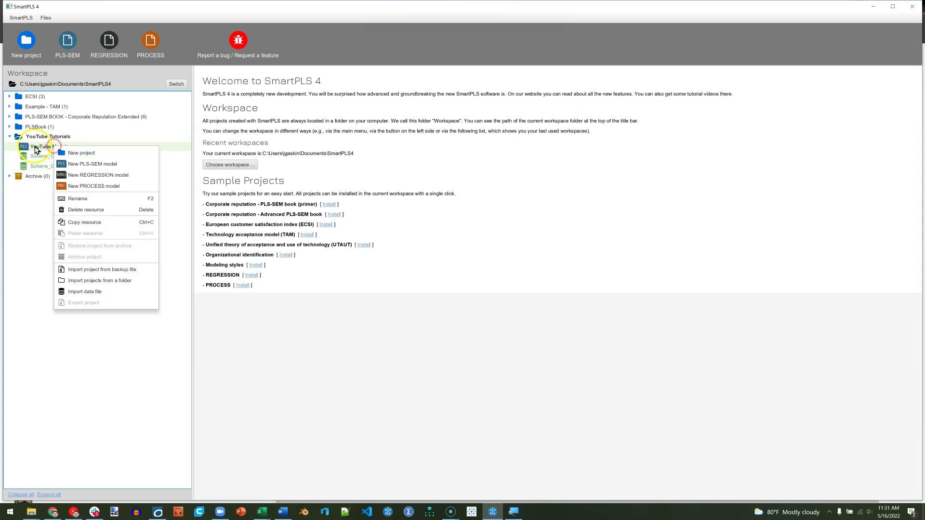
{"action": "left_click", "coordinate": [40, 147]}
{"action": "right_click", "coordinate": [48, 149]}
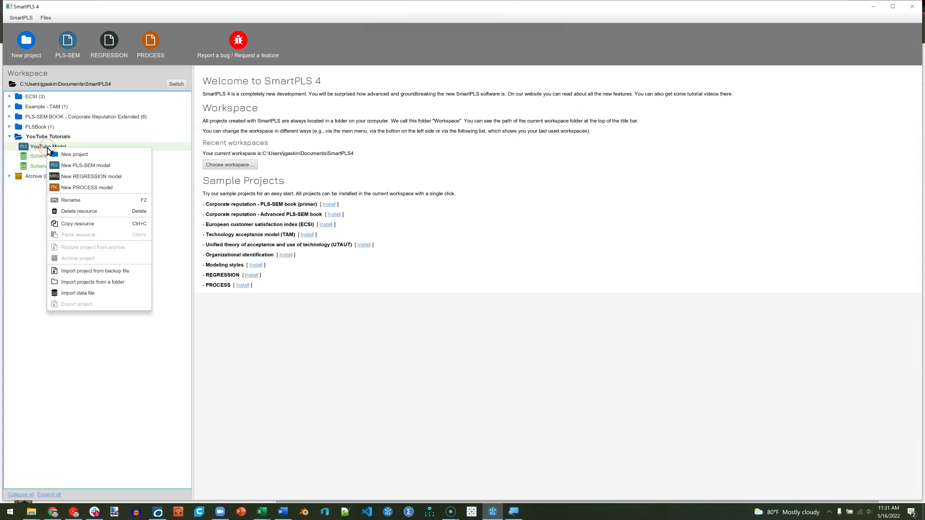
{"action": "left_click", "coordinate": [83, 223]}
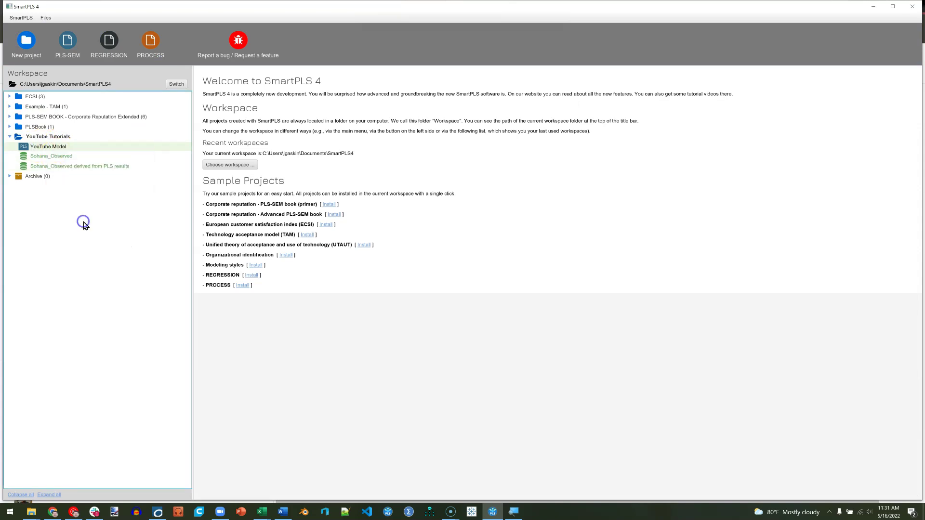
{"action": "right_click", "coordinate": [57, 147]}
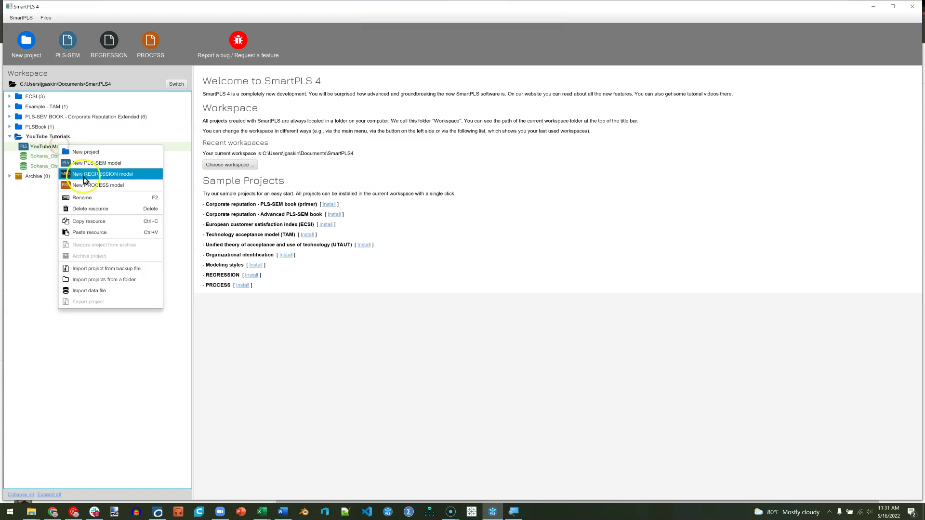
{"action": "left_click", "coordinate": [91, 232]}
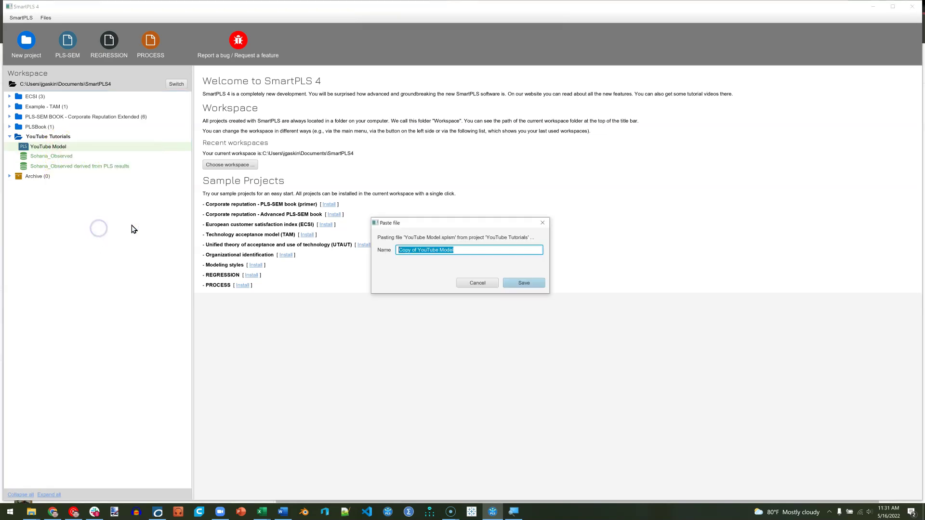
{"action": "left_click_drag", "start_coordinate": [412, 250], "coordinate": [386, 250]}
{"action": "key", "text": "BackSpace"}
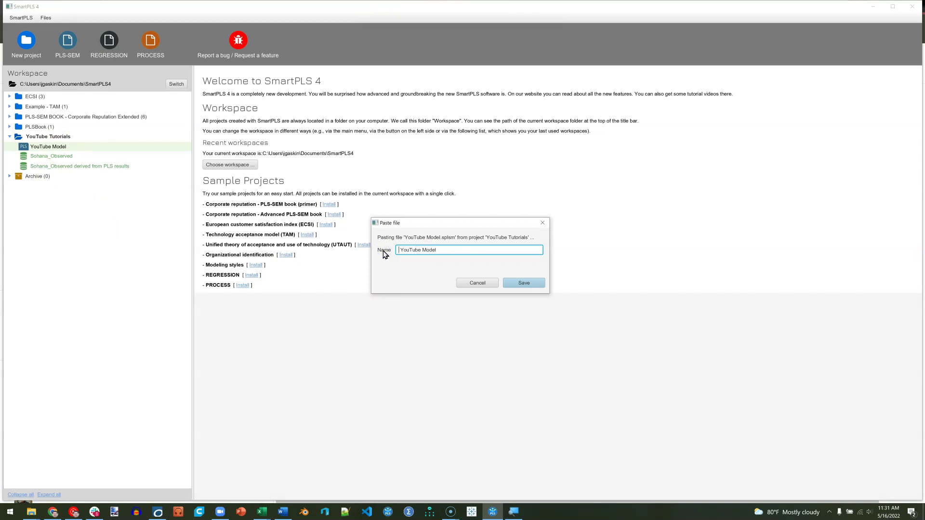
{"action": "left_click", "coordinate": [525, 283]}
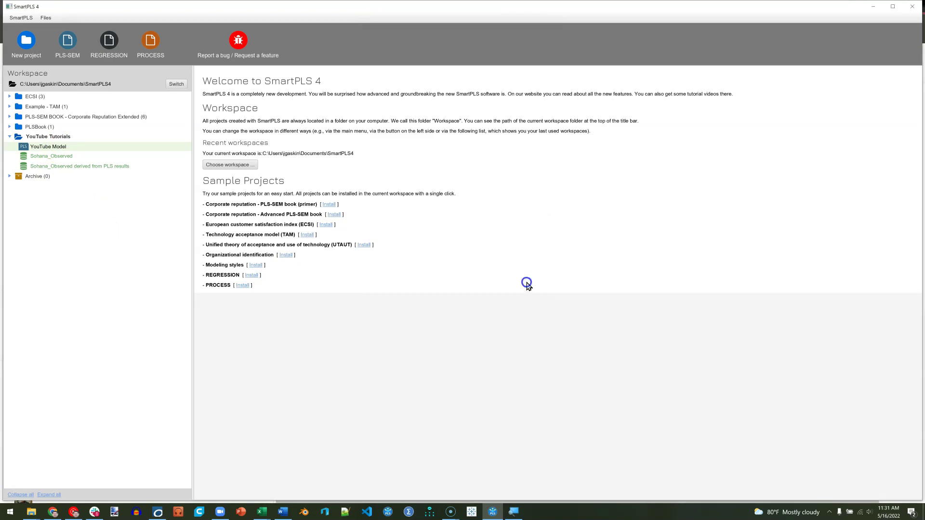
{"action": "left_click", "coordinate": [94, 148]}
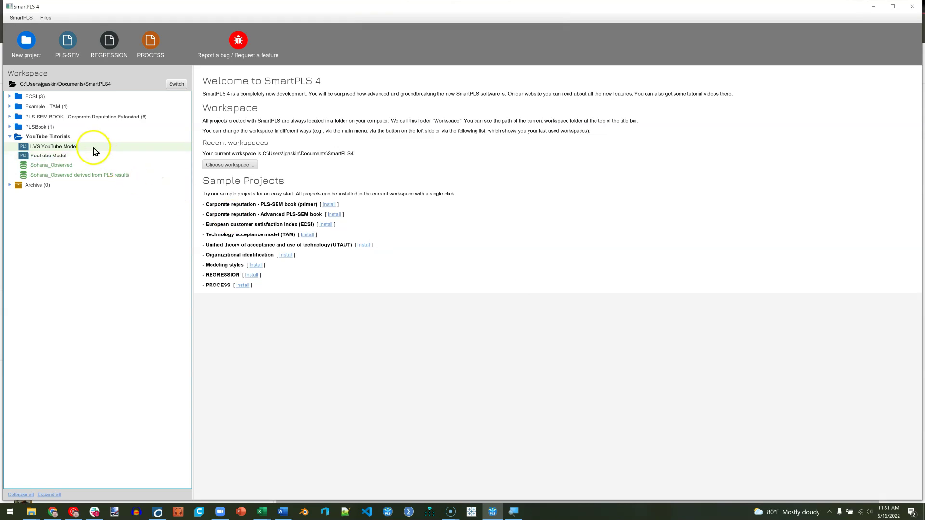
Open LVS YouTube Model and switch its dataset to 'Sohana_Observed derived from PLS results'.
{"action": "double_click", "coordinate": [68, 149]}
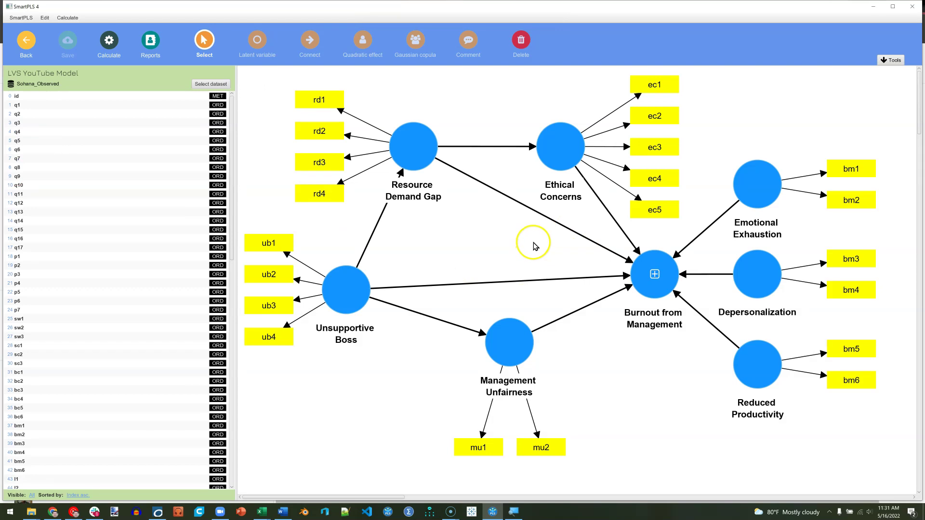
{"action": "left_click", "coordinate": [210, 85]}
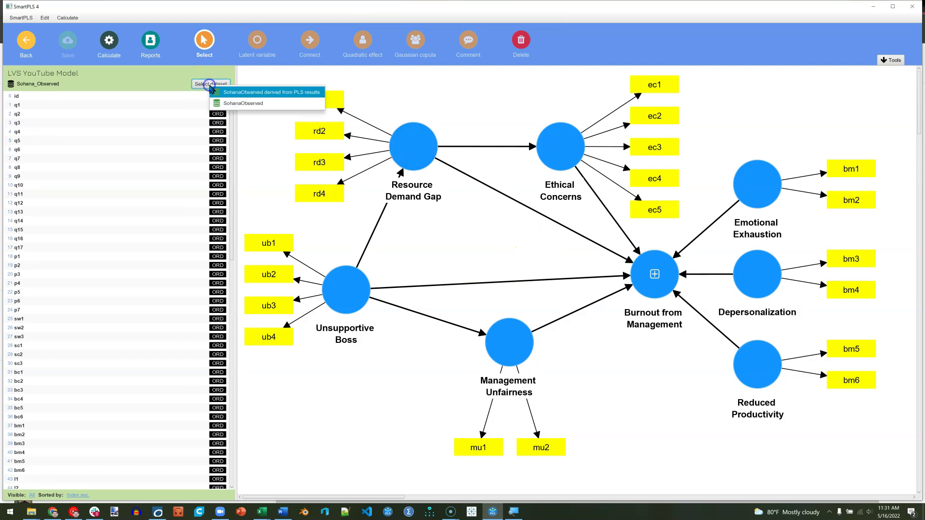
{"action": "left_click", "coordinate": [273, 93]}
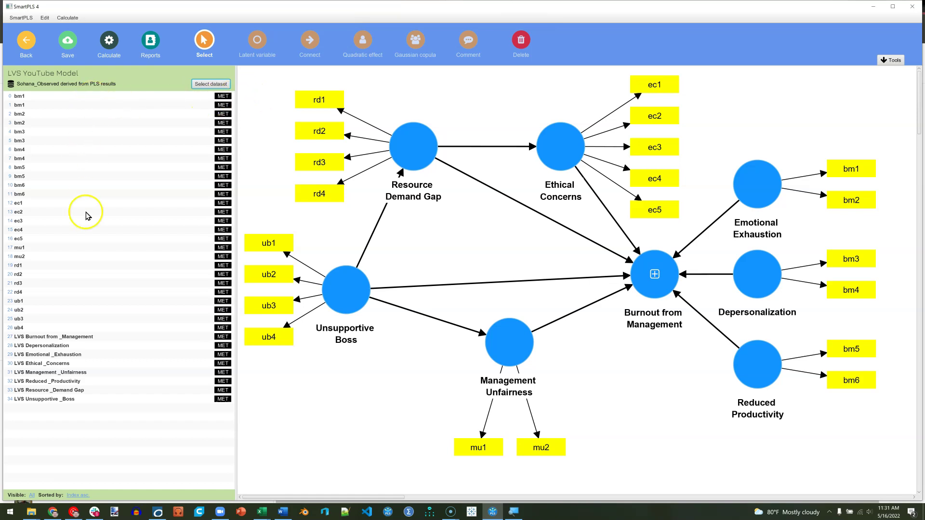
Delete the three burnout sub-constructs along with their bm1-bm6 indicators.
{"action": "left_click", "coordinate": [77, 333]}
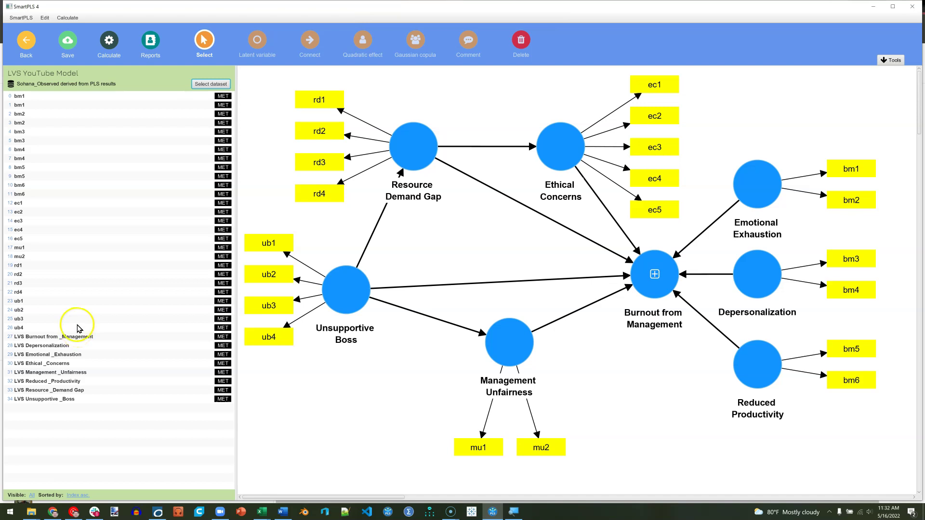
{"action": "left_click", "coordinate": [83, 329]}
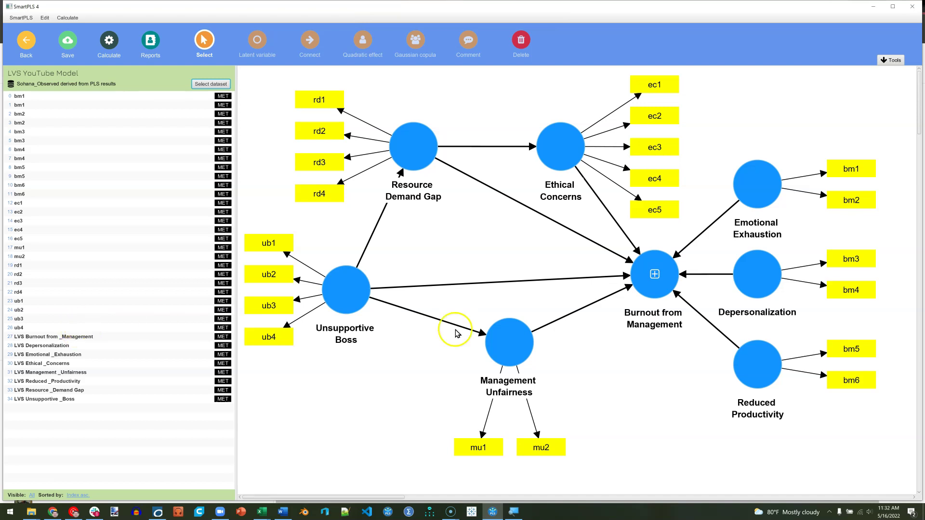
{"action": "left_click", "coordinate": [658, 284]}
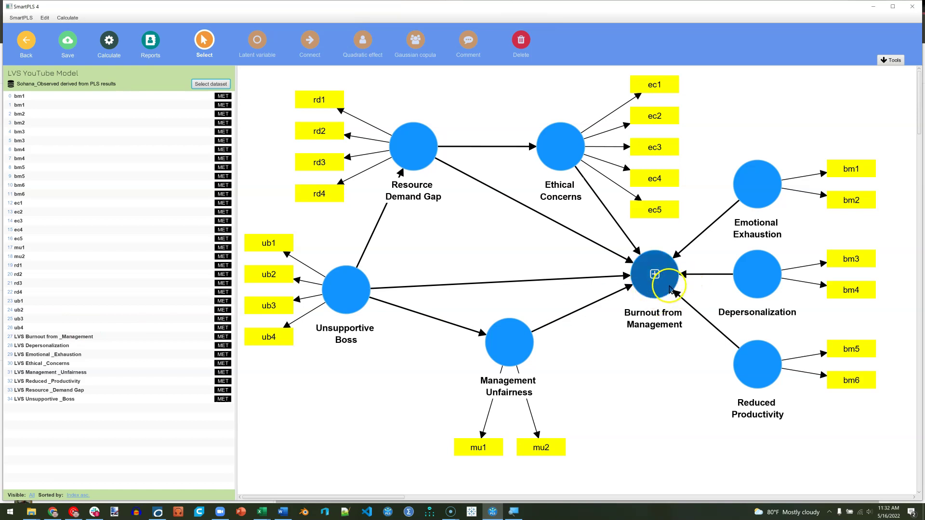
{"action": "left_click_drag", "start_coordinate": [720, 110], "coordinate": [891, 447]}
{"action": "key", "text": "Delete"}
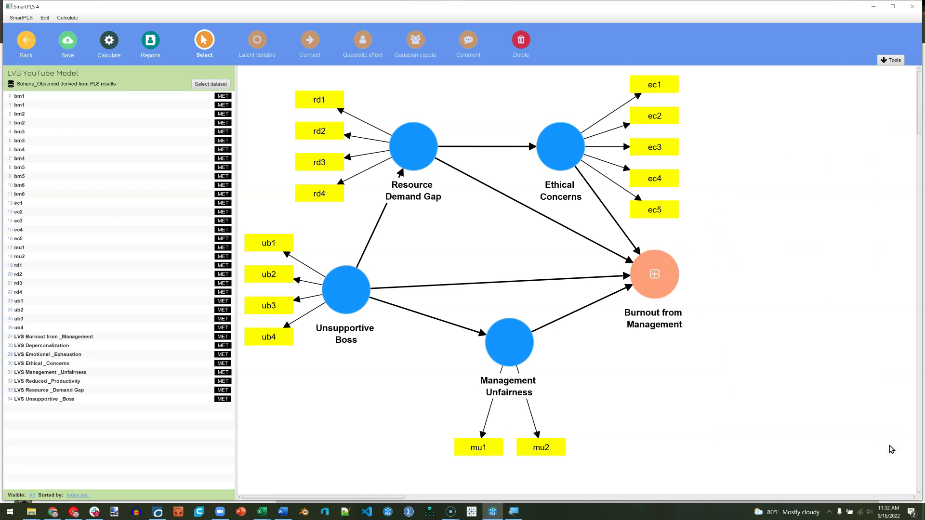
Attach LVS Depersonalization, Emotional Exhaustion and Reduced Productivity to Burnout from Management and invert it to formative.
{"action": "right_click", "coordinate": [671, 283]}
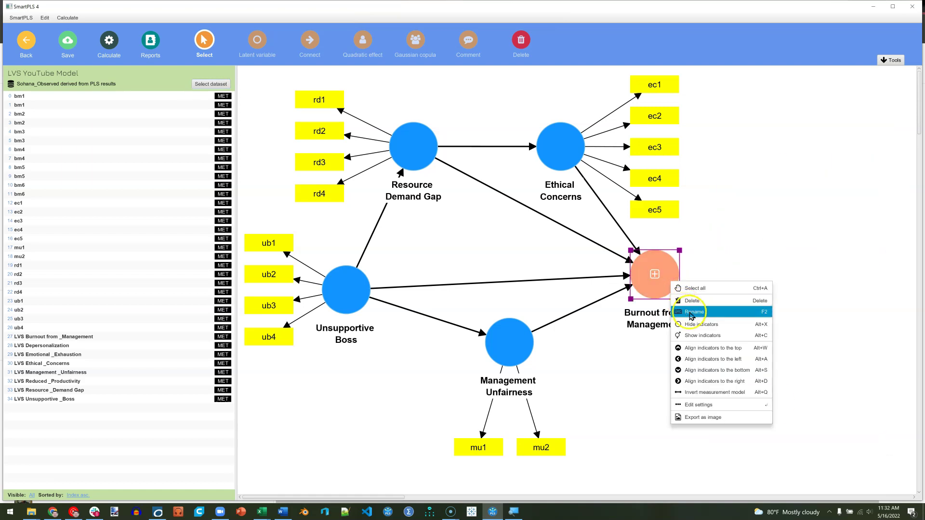
{"action": "left_click", "coordinate": [720, 335]}
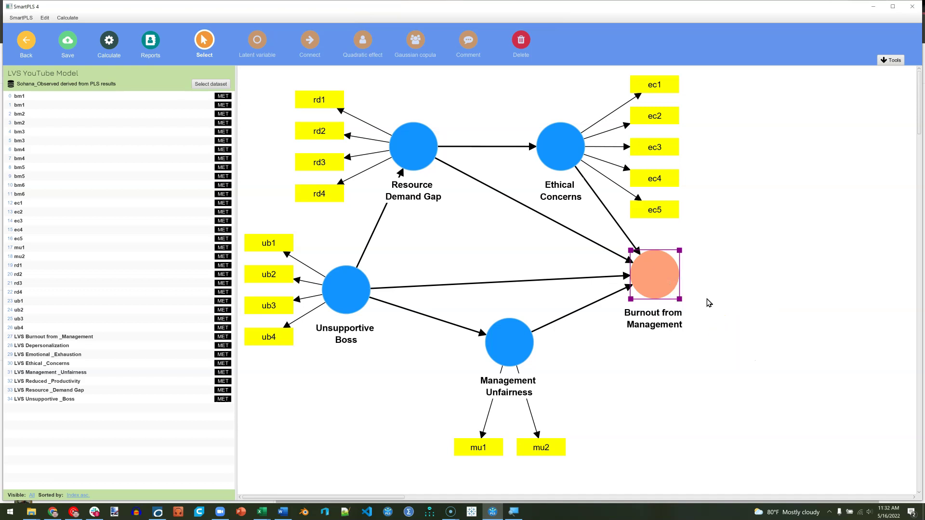
{"action": "left_click", "coordinate": [59, 345]}
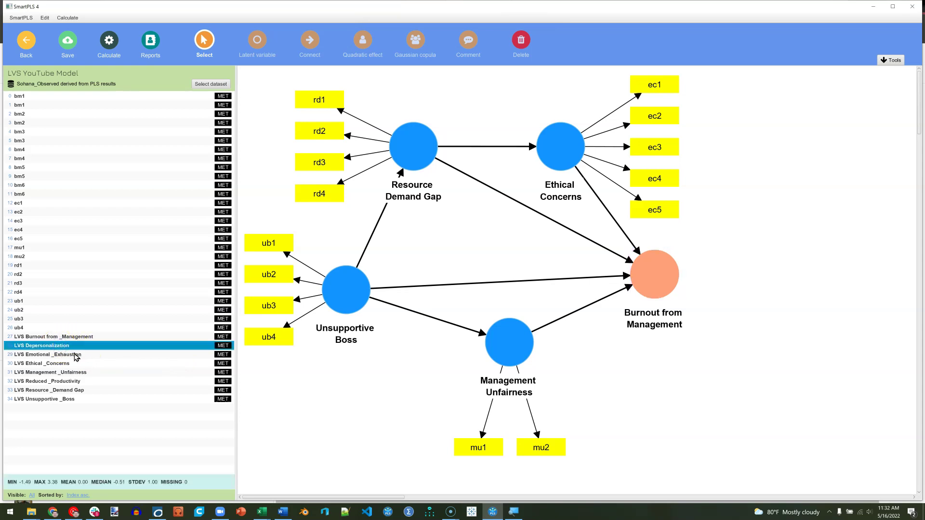
{"action": "left_click", "coordinate": [76, 355], "text": "ctrl"}
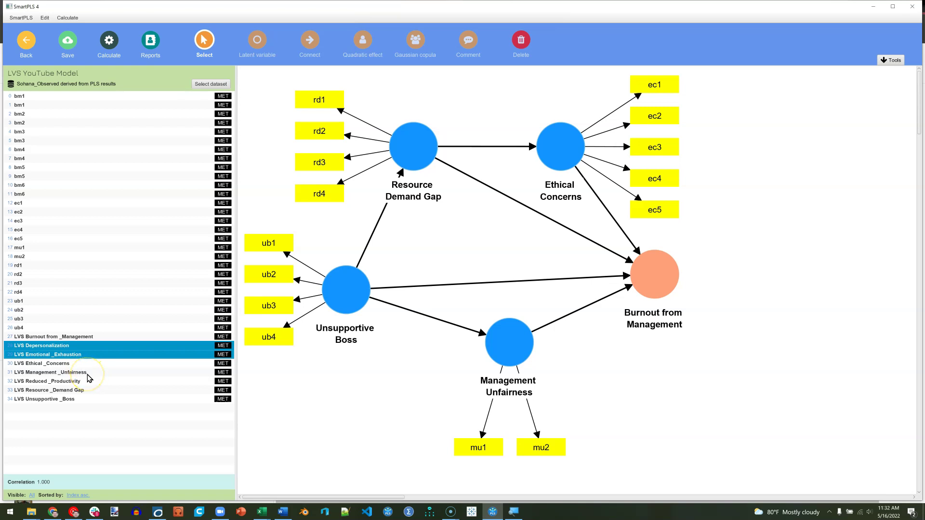
{"action": "left_click", "coordinate": [88, 380], "text": "ctrl"}
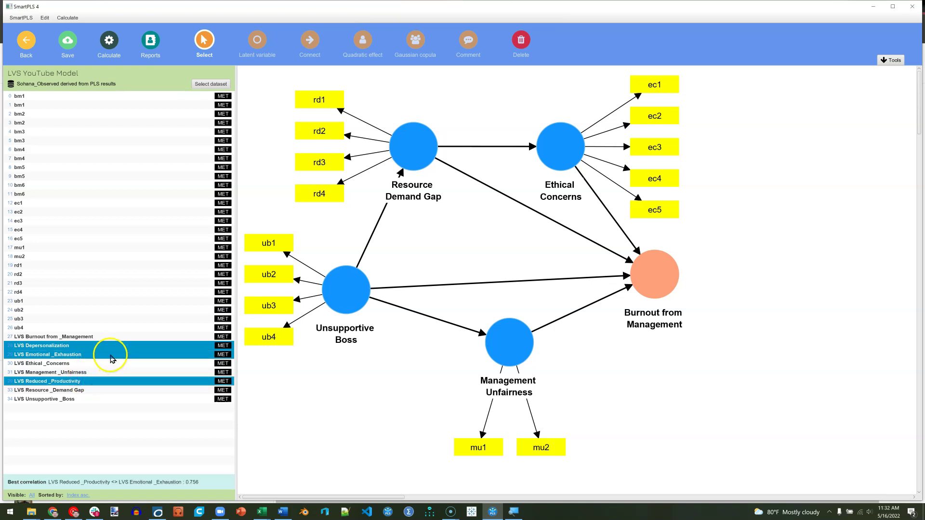
{"action": "left_click_drag", "start_coordinate": [111, 359], "coordinate": [636, 282]}
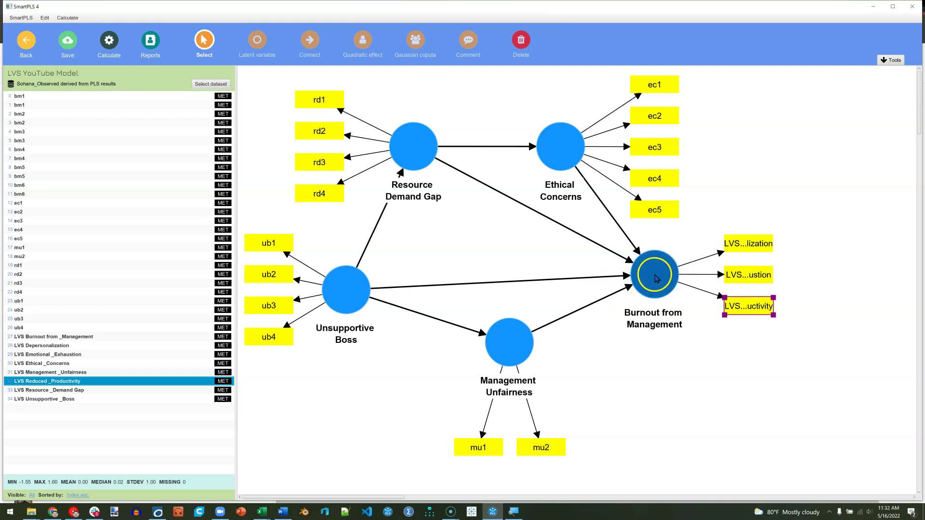
{"action": "right_click", "coordinate": [656, 277]}
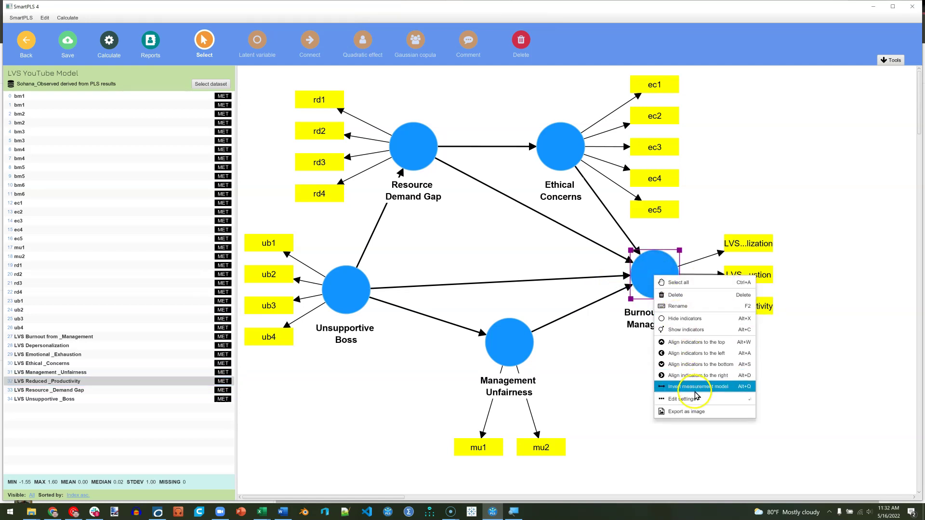
{"action": "left_click", "coordinate": [697, 388]}
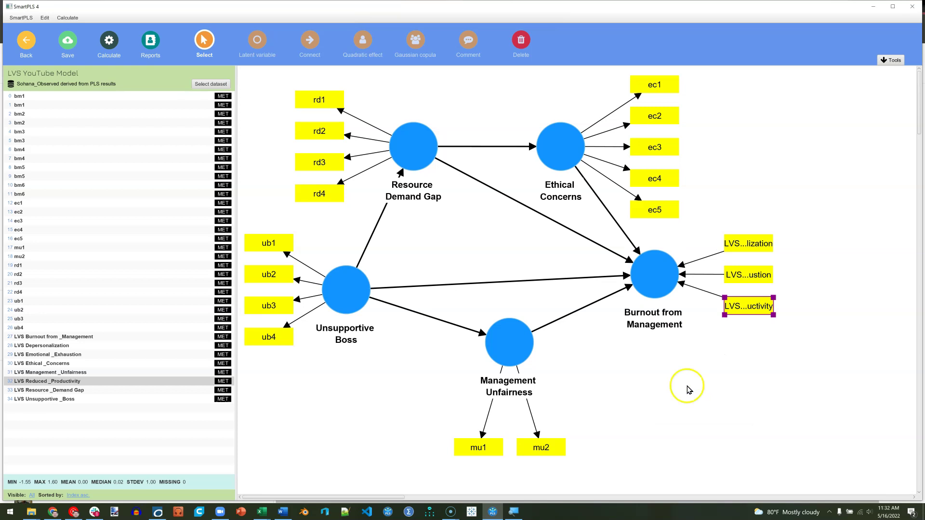
Run the PLS-SEM algorithm on the LVS YouTube Model with formative Burnout from Management.
{"action": "left_click", "coordinate": [109, 40]}
{"action": "left_click", "coordinate": [148, 57]}
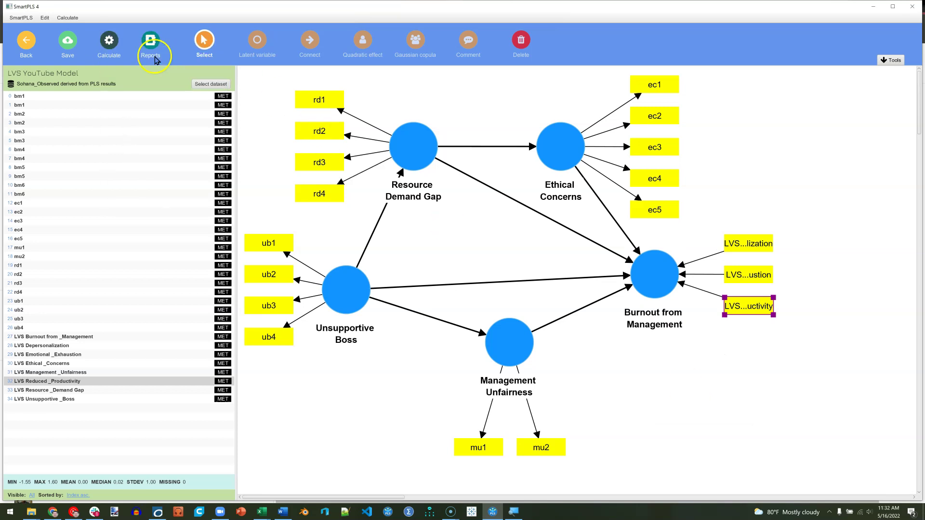
{"action": "left_click", "coordinate": [541, 388]}
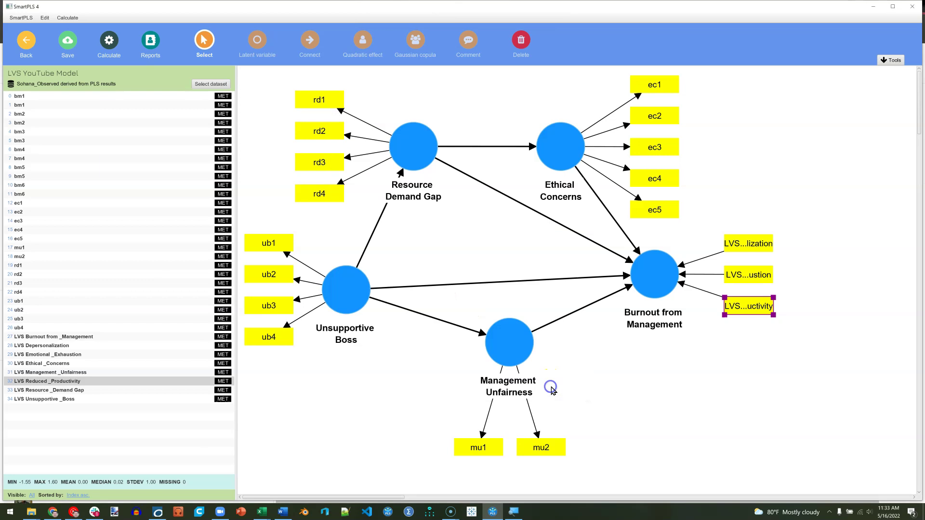